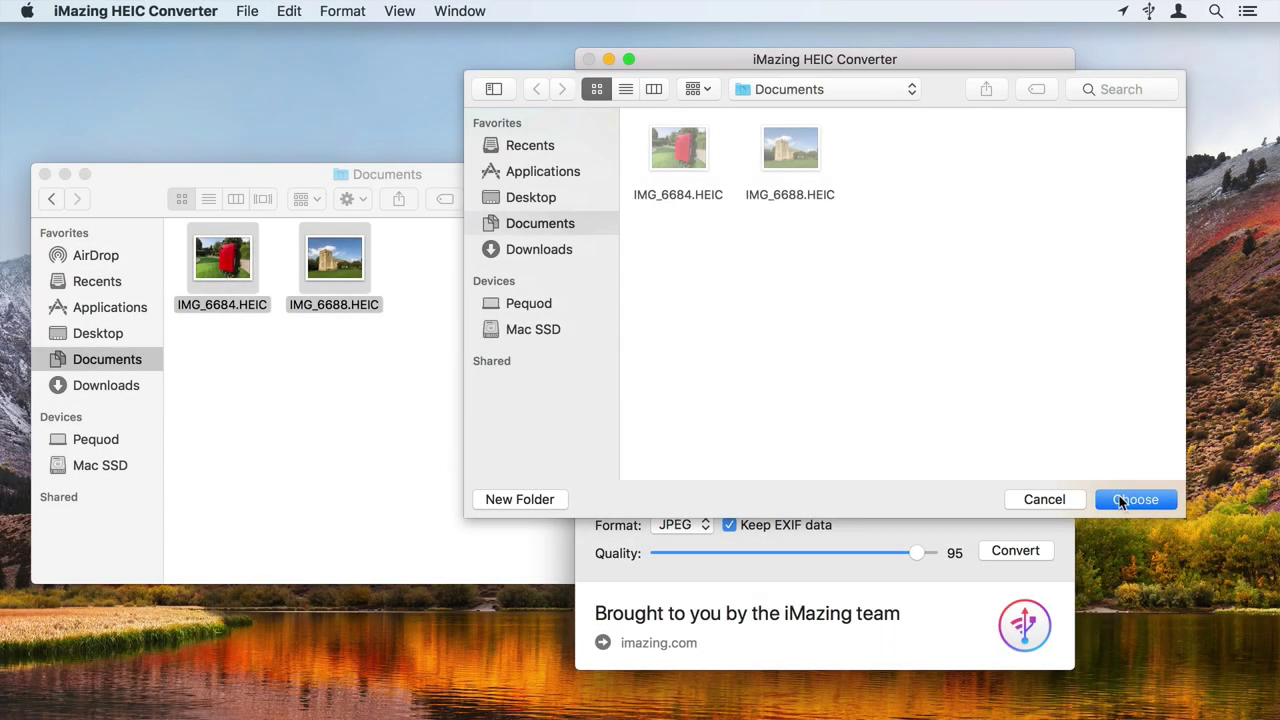
Step: Confirm the destination folder to finish the pending conversion, leaving the converter empty
{"action": "left_click", "coordinate": [1130, 499]}
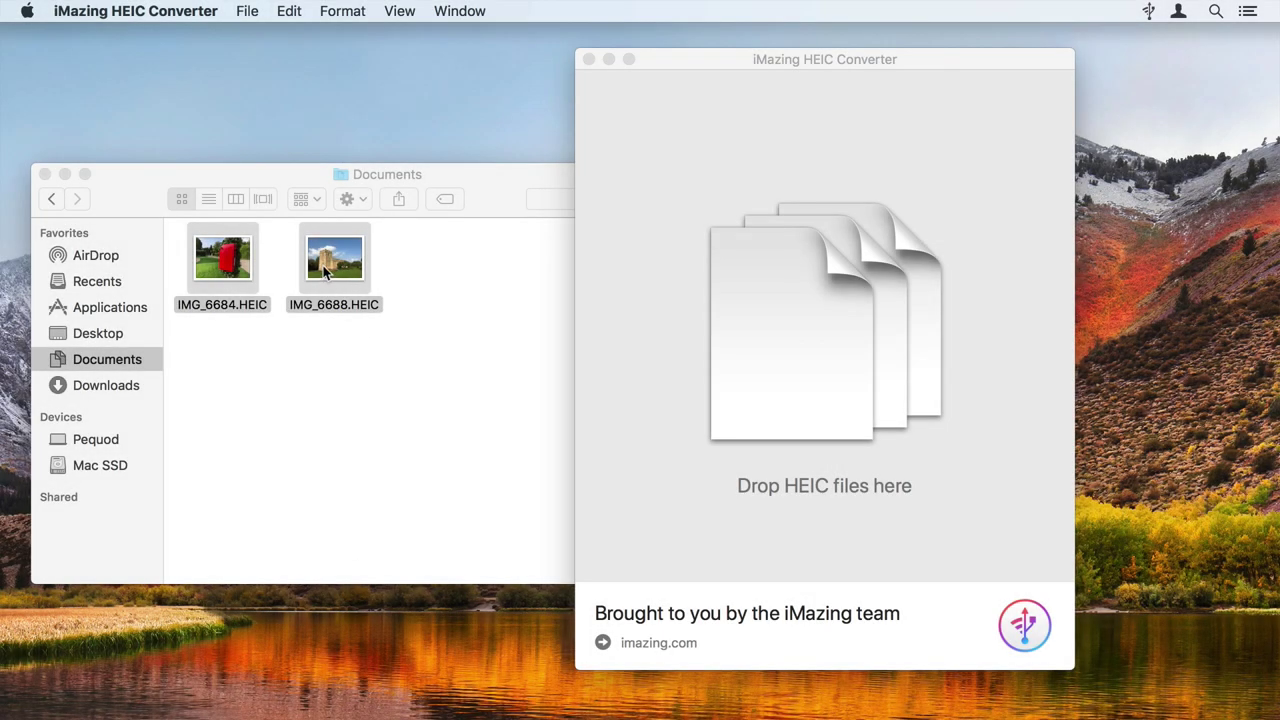
Step: Add both HEIC photos from Documents and keep JPEG as the output format
{"action": "left_click_drag", "start_coordinate": [328, 268], "coordinate": [884, 374]}
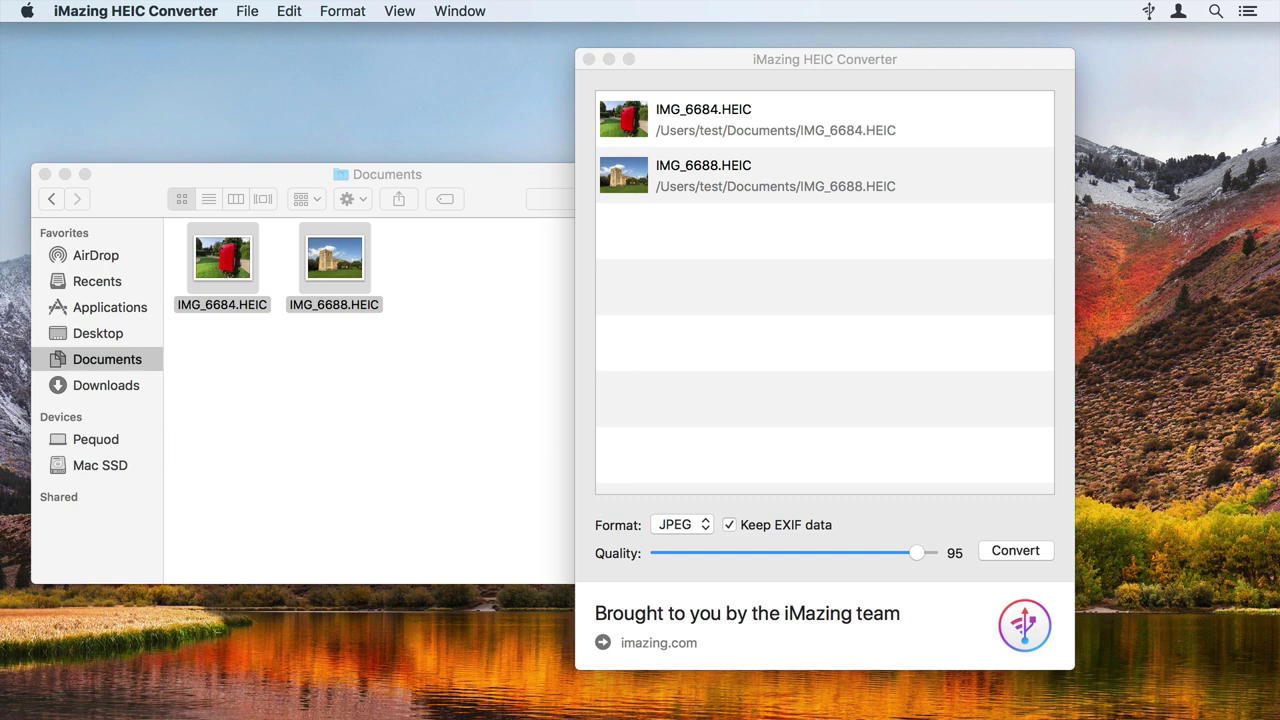
{"action": "left_click", "coordinate": [705, 526]}
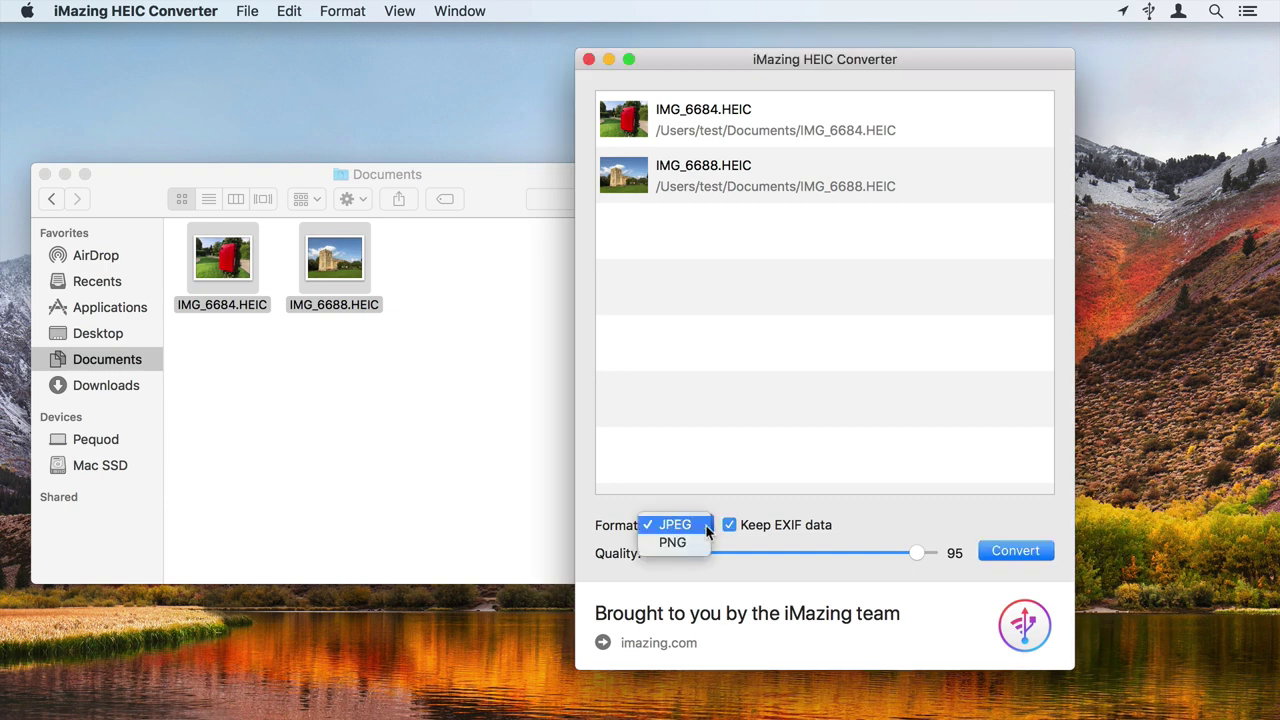
{"action": "left_click", "coordinate": [707, 530]}
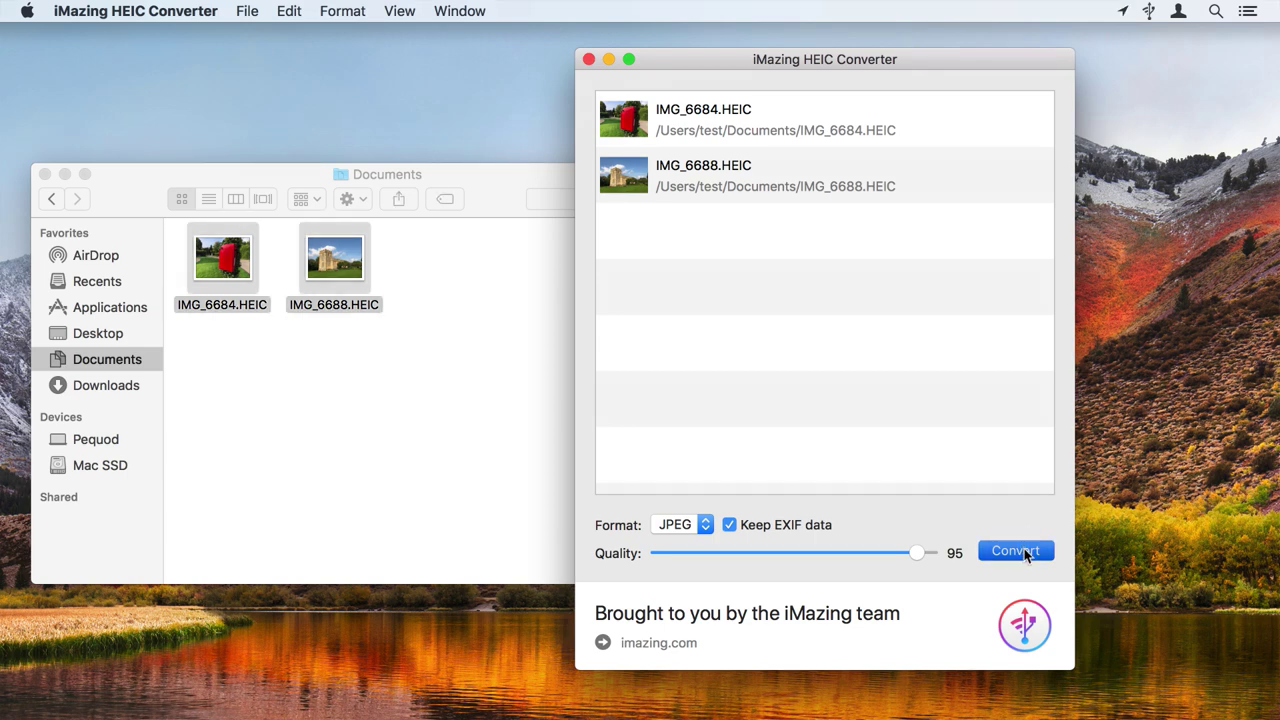
Step: Convert both photos to JPEG into Documents and reveal the converted files
{"action": "left_click", "coordinate": [1024, 550]}
{"action": "left_click", "coordinate": [1131, 500]}
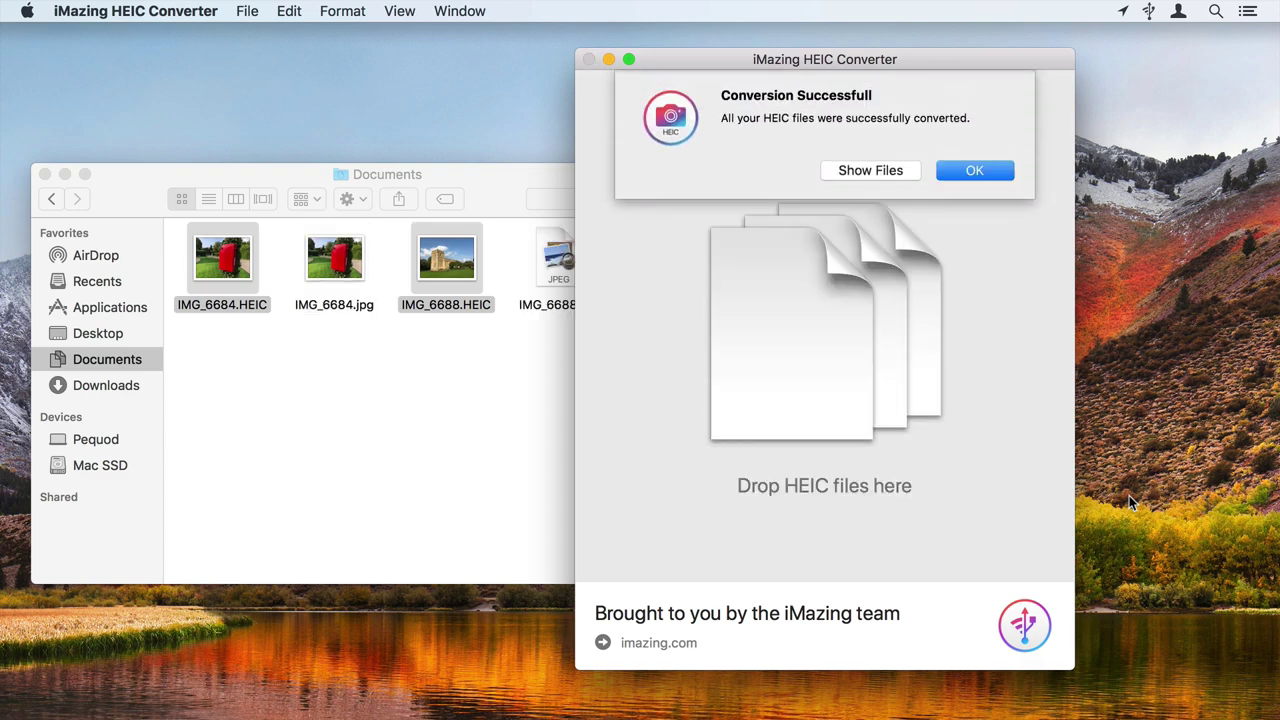
{"action": "left_click", "coordinate": [878, 172]}
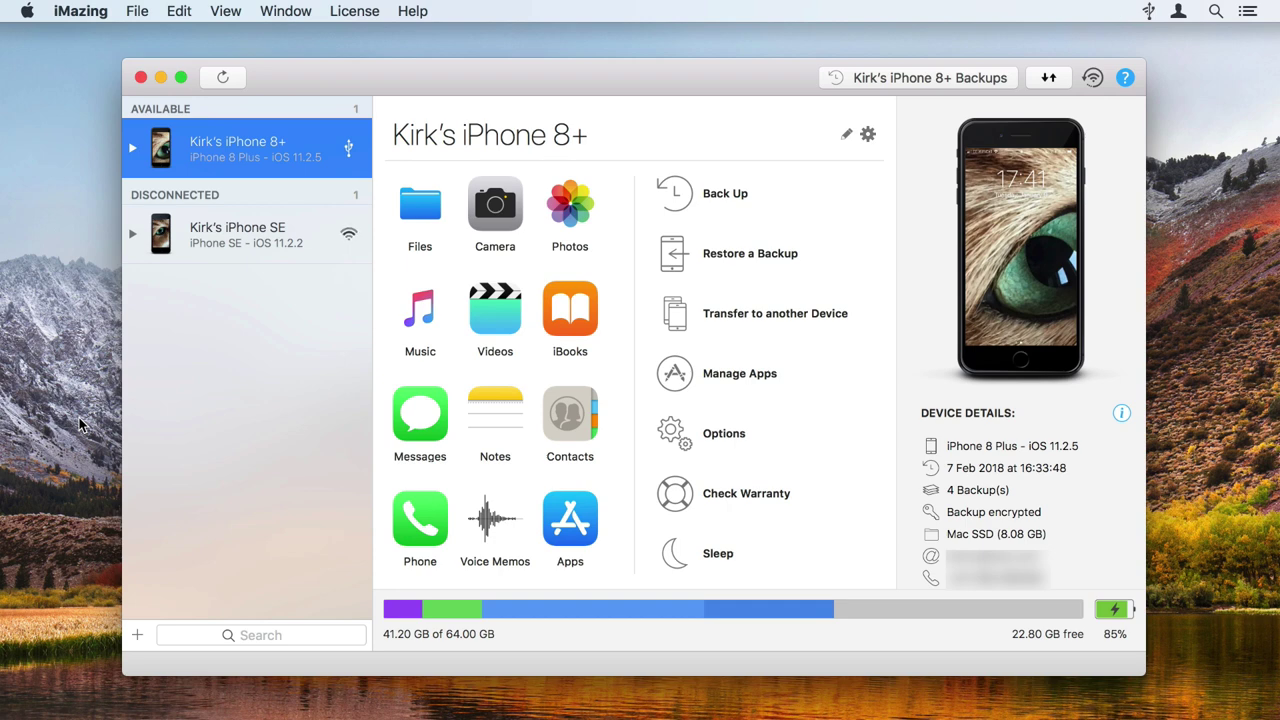
Step: Open iMazing Preferences from the iMazing menu
{"action": "left_click", "coordinate": [105, 11]}
{"action": "left_click", "coordinate": [100, 97]}
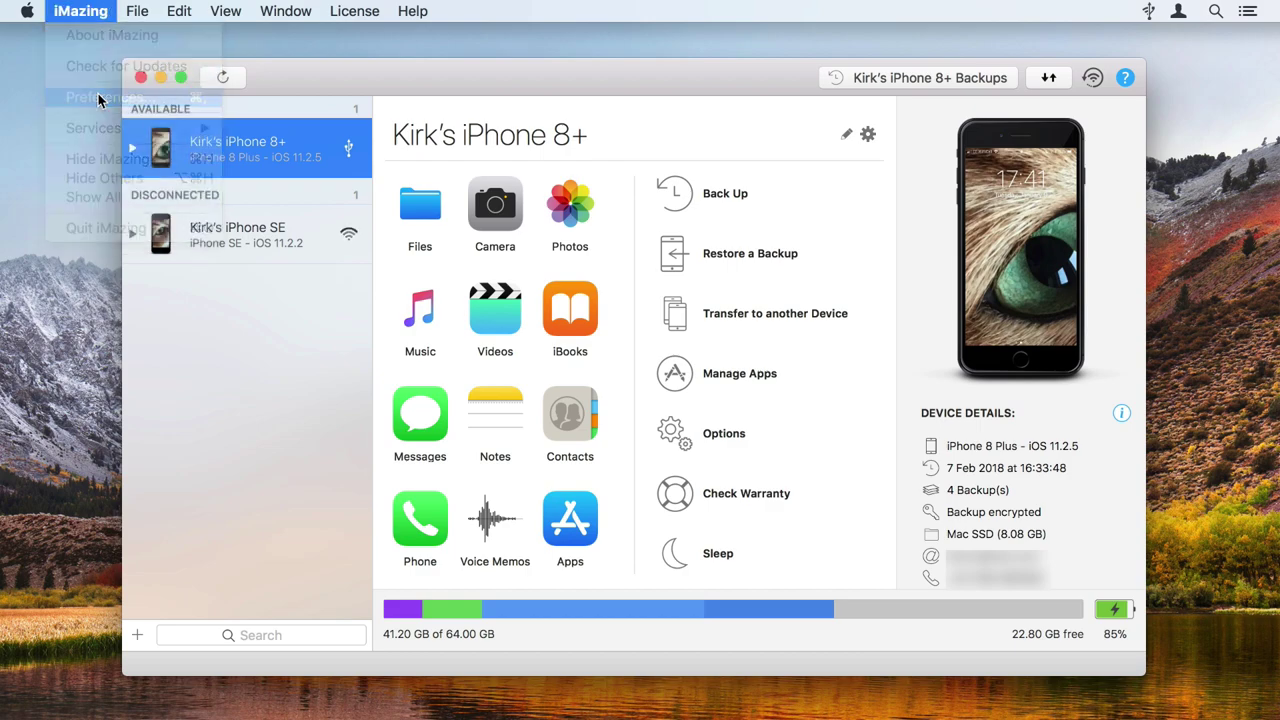